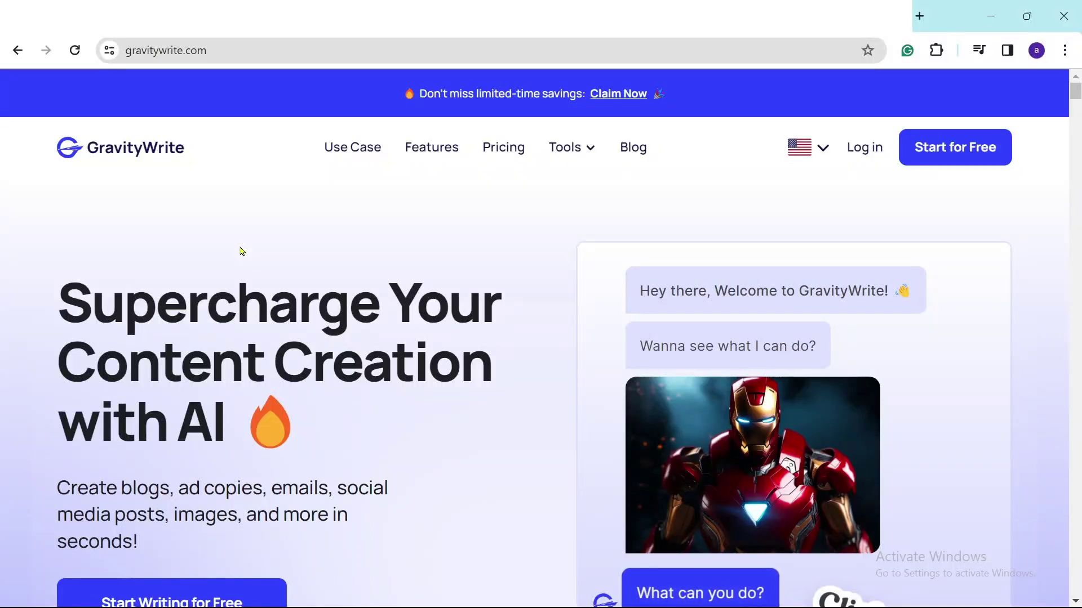
# Browse the GravityWrite tool library, then start and dismiss the welcome tour popup.
pyautogui.scroll(-4, 241, 251)
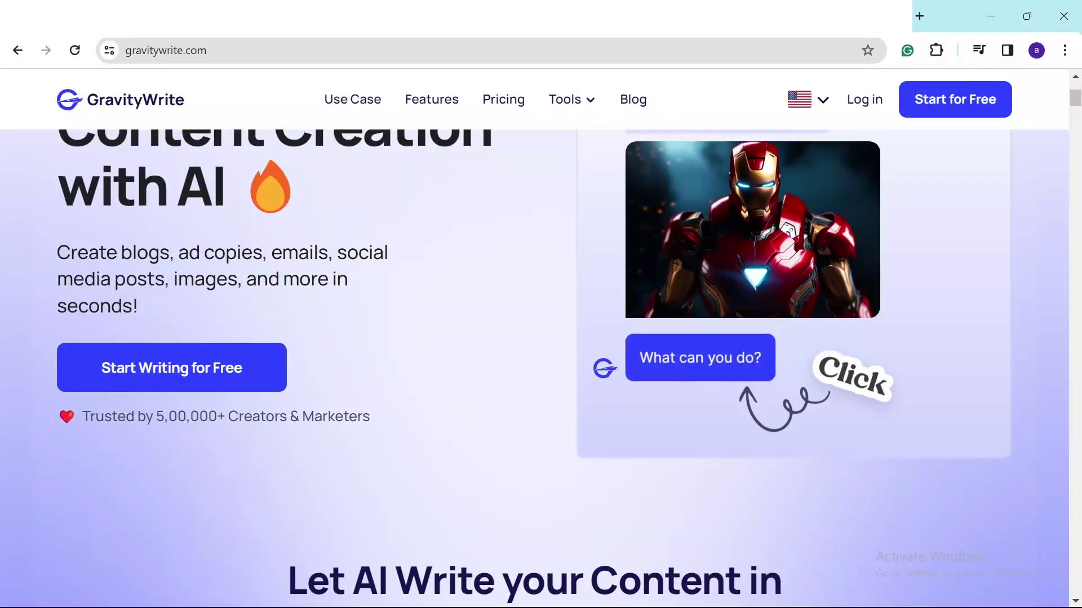
pyautogui.scroll(-10, 524, 365)
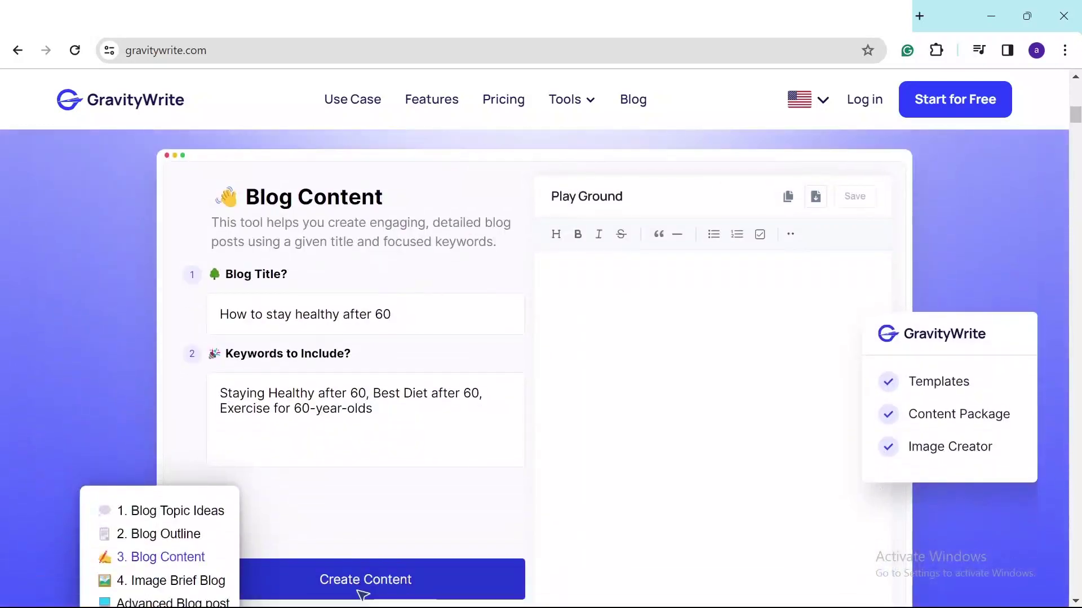
pyautogui.scroll(-2, 541, 367)
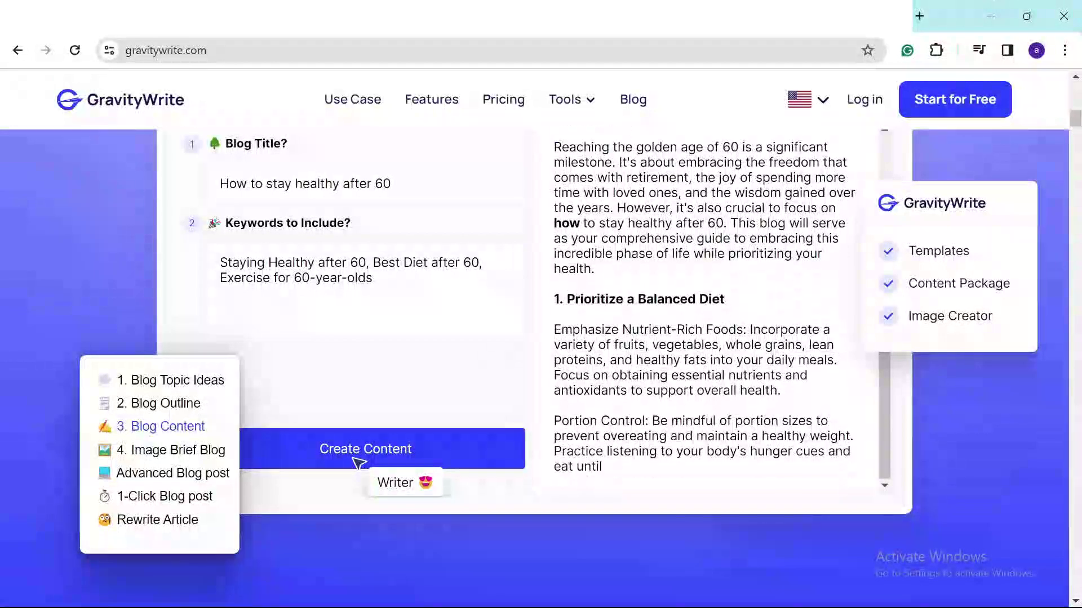
pyautogui.scroll(3, 540, 366)
pyautogui.scroll(12, 1021, 415)
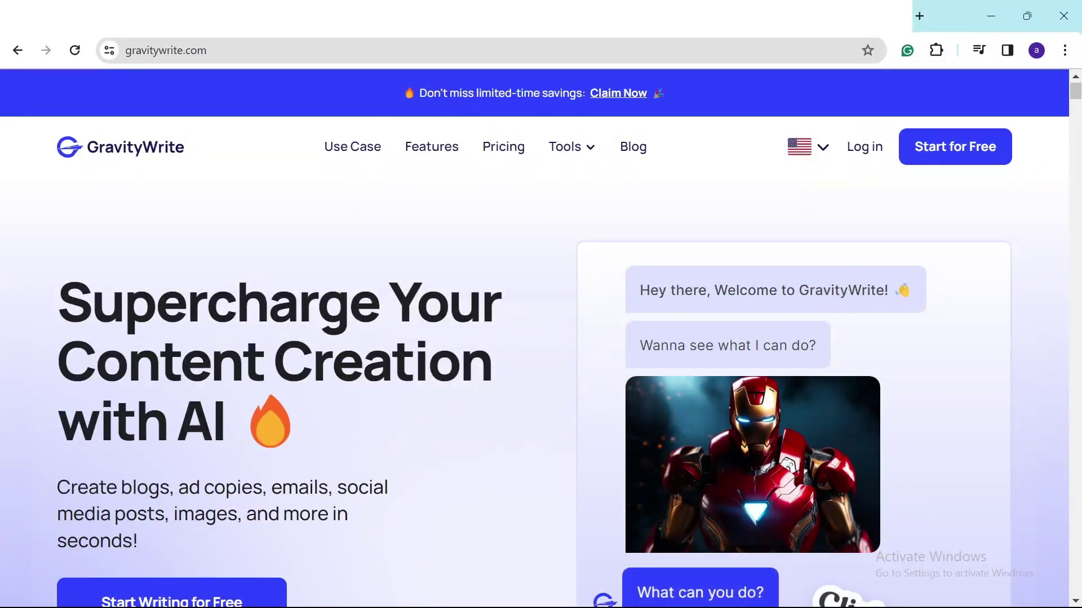
pyautogui.click(572, 146)
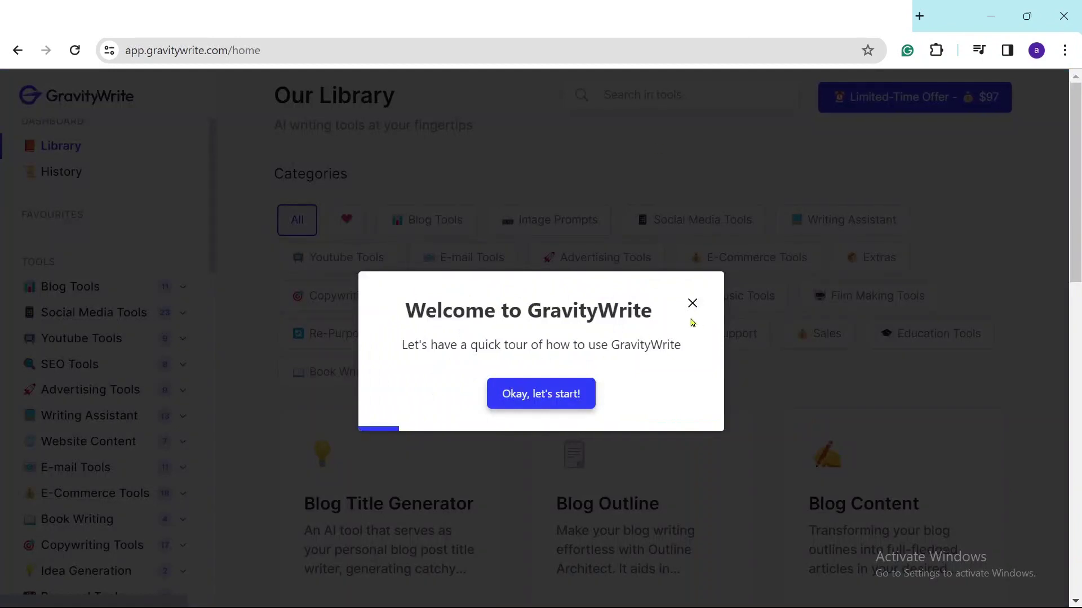
pyautogui.click(561, 395)
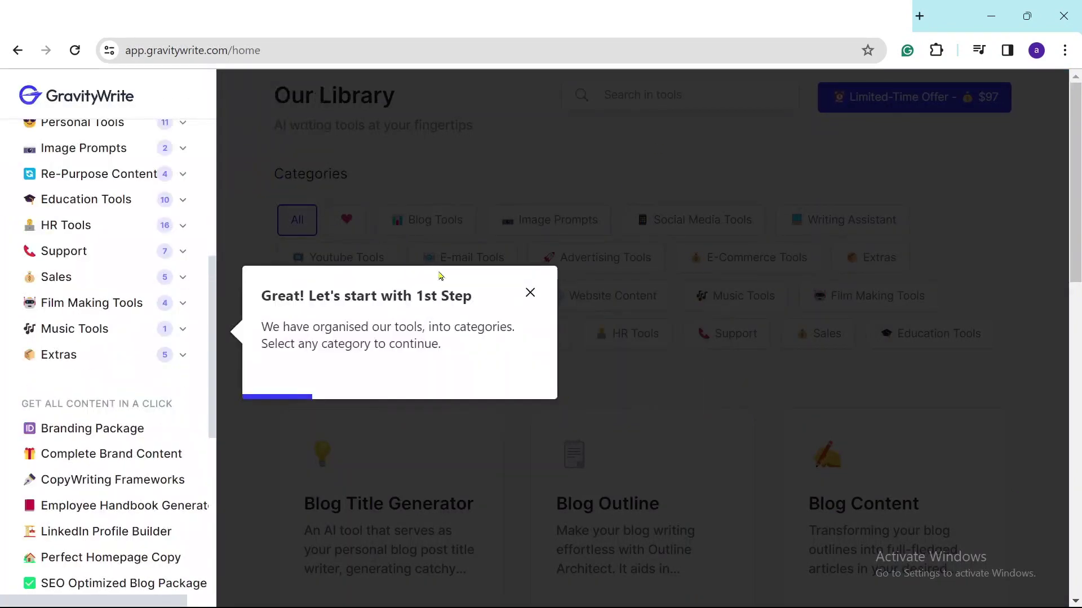
pyautogui.click(530, 293)
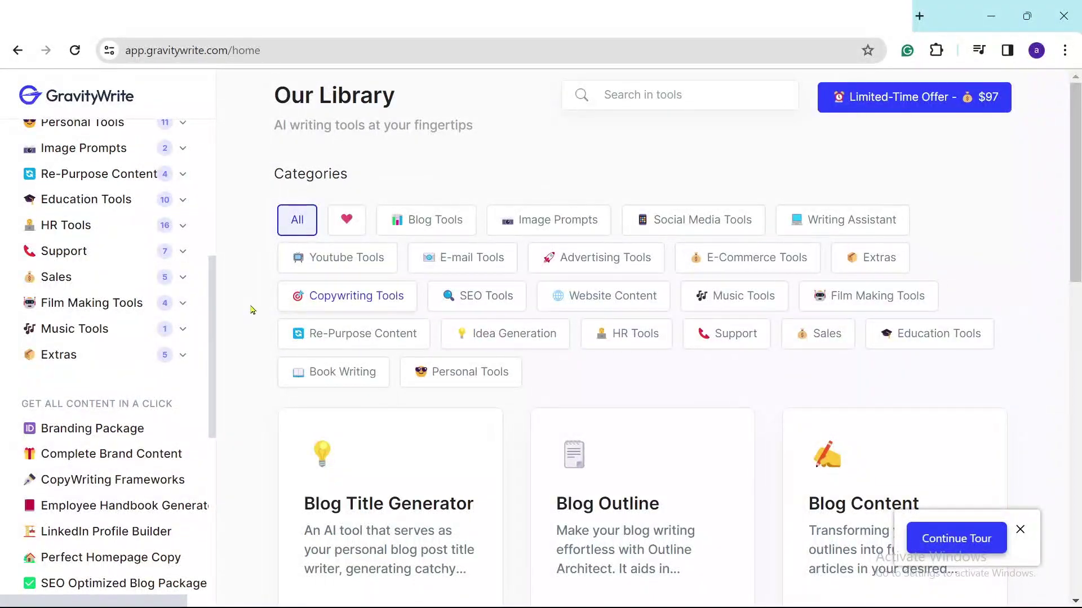
# Expand Image Prompts in the sidebar and open the Logo Design Ideas tool.
pyautogui.scroll(7, 213, 321)
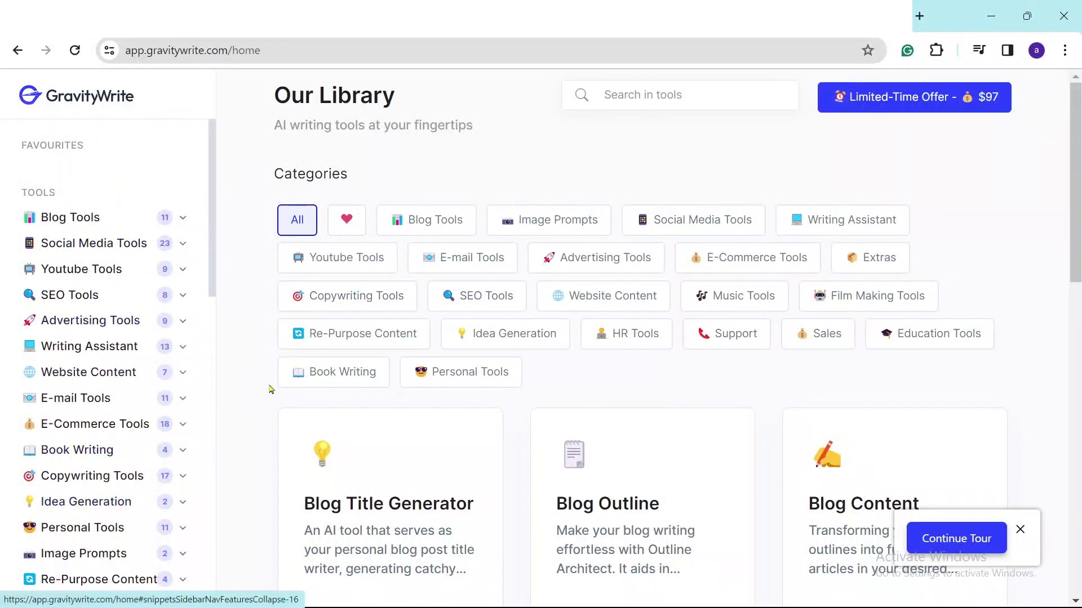
pyautogui.click(184, 555)
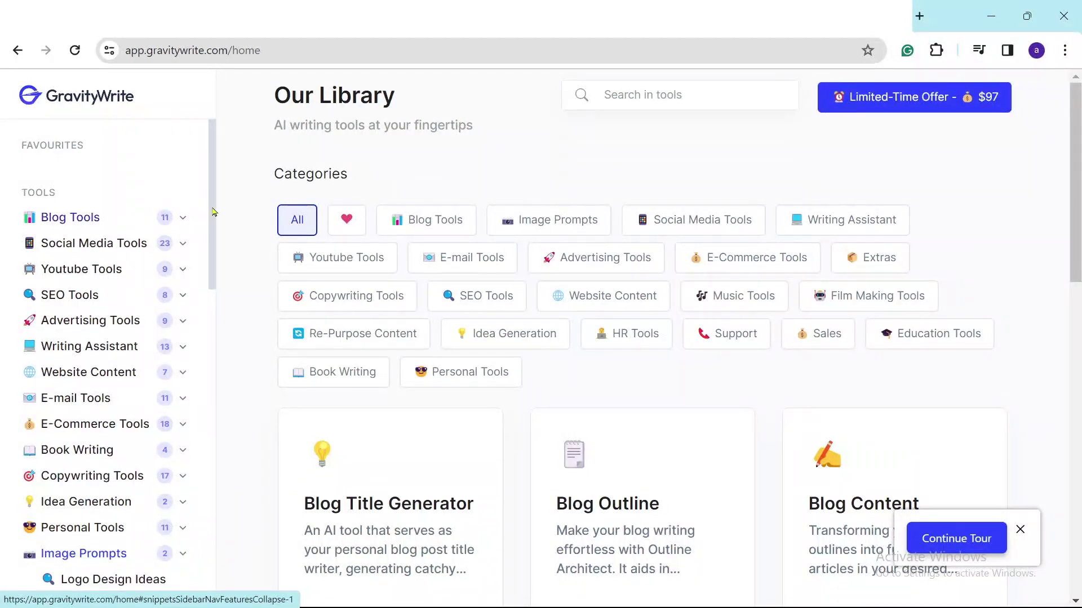
pyautogui.scroll(-7, 217, 338)
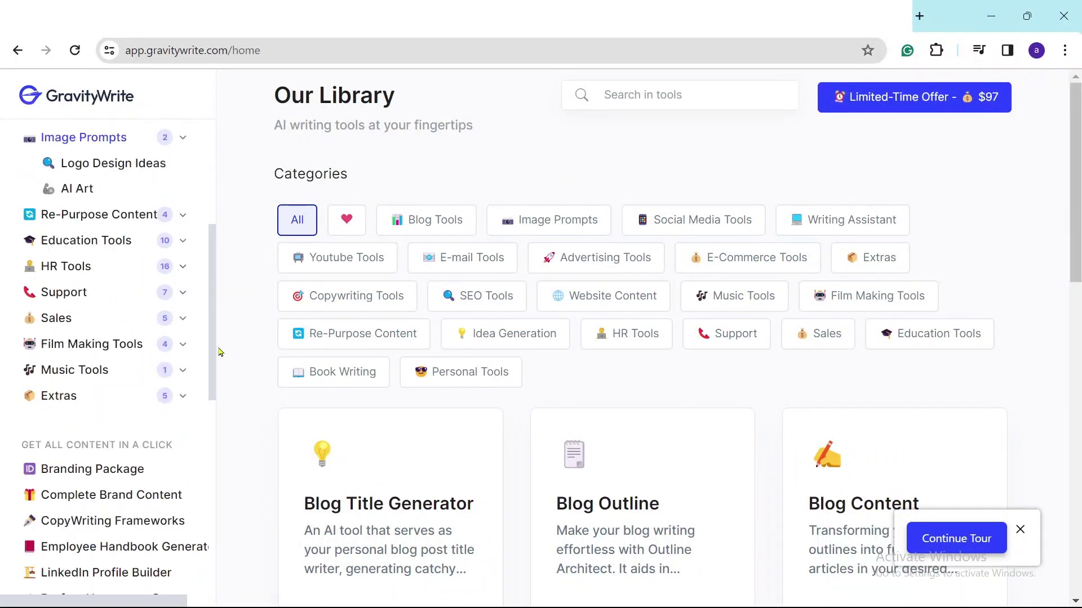
pyautogui.scroll(-2, 219, 352)
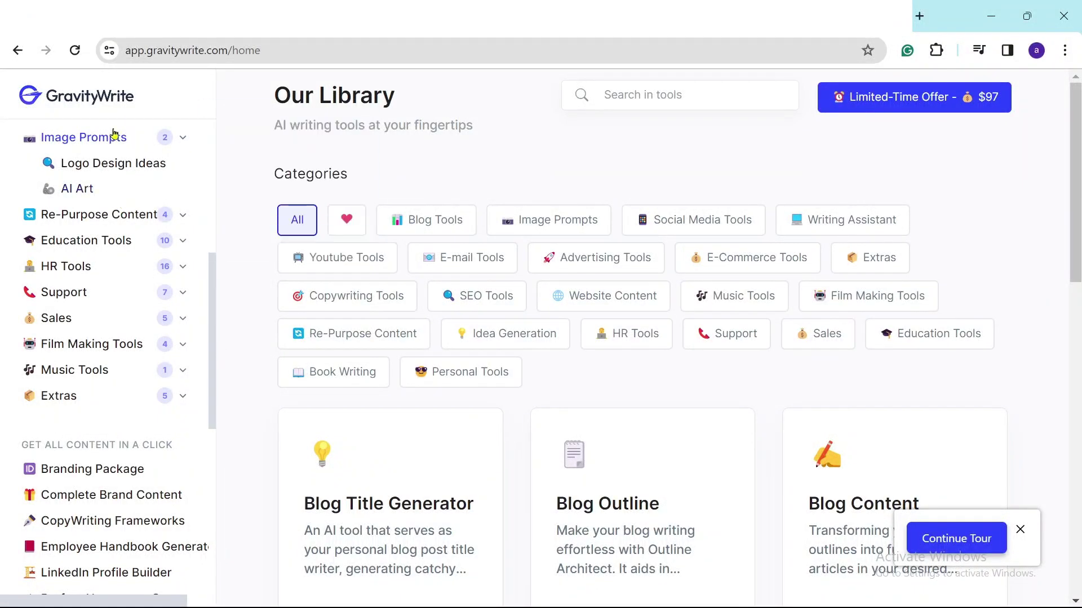
pyautogui.click(132, 164)
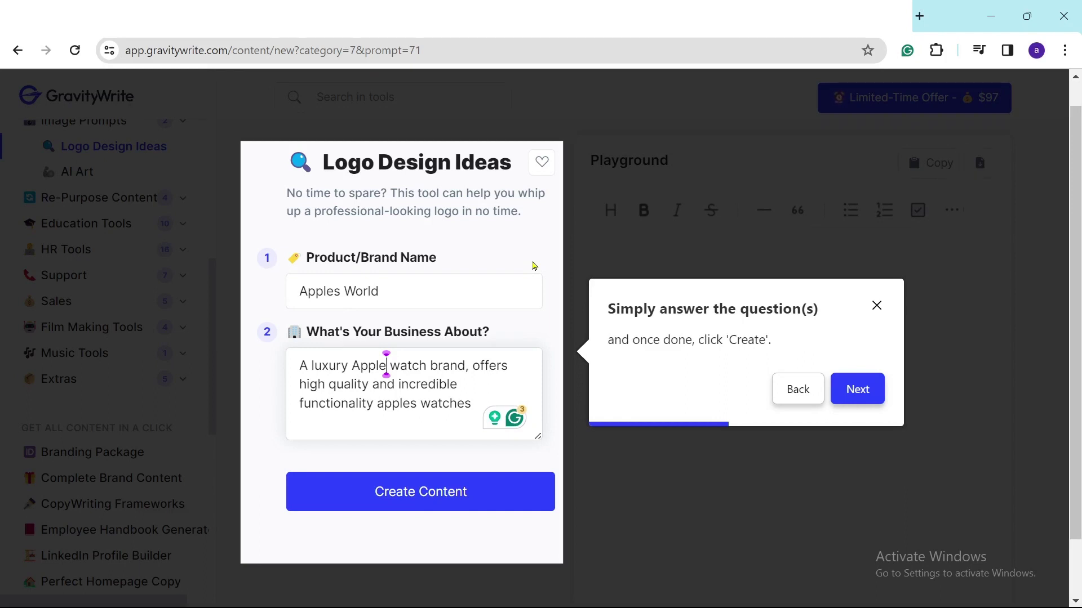
# Generate the Apples World logo ideas and close the AI generation tour popup.
pyautogui.click(413, 498)
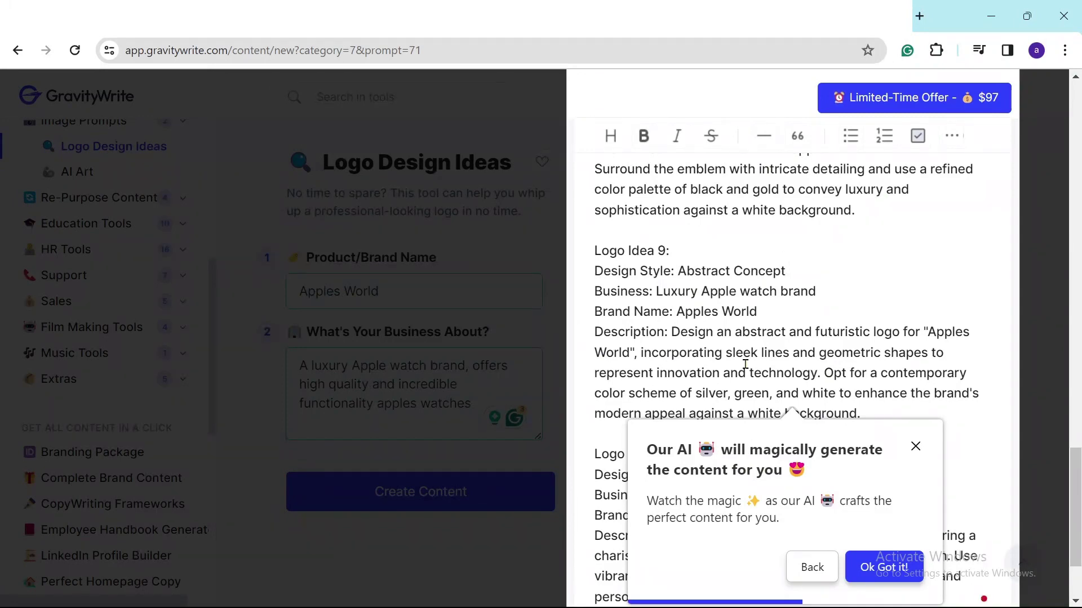
pyautogui.click(915, 448)
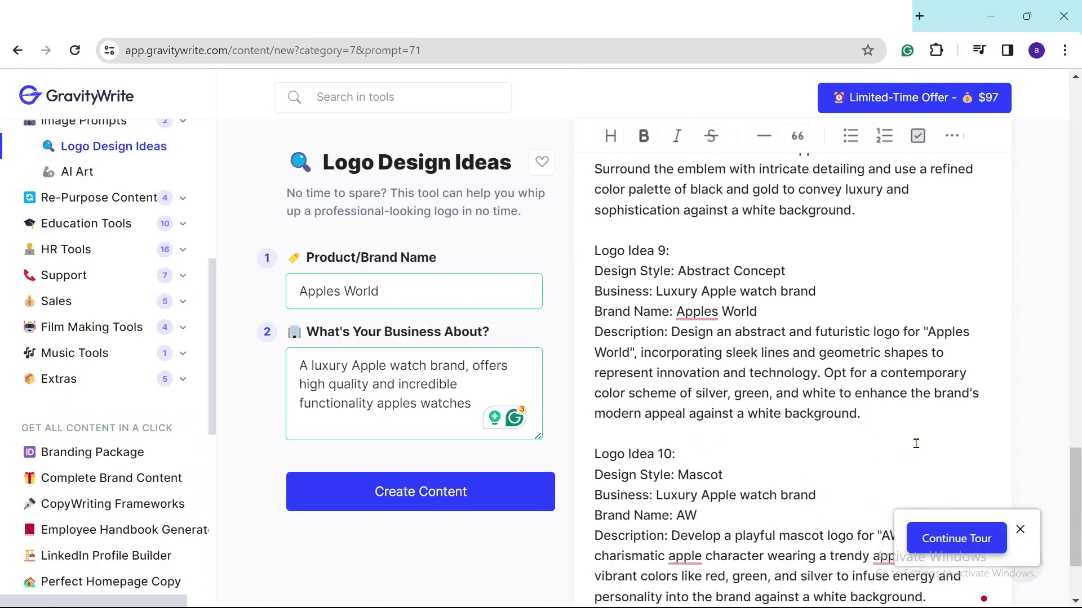
pyautogui.scroll(-3, 916, 443)
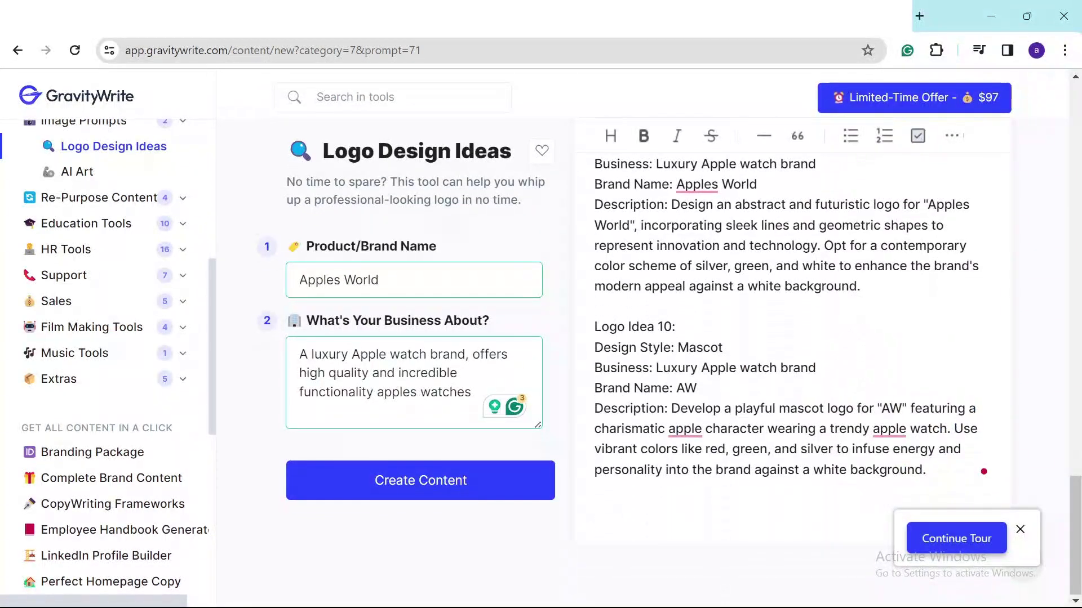
# Select the deep red and silver wordmark description under Logo Idea 1.
pyautogui.scroll(10, 744, 478)
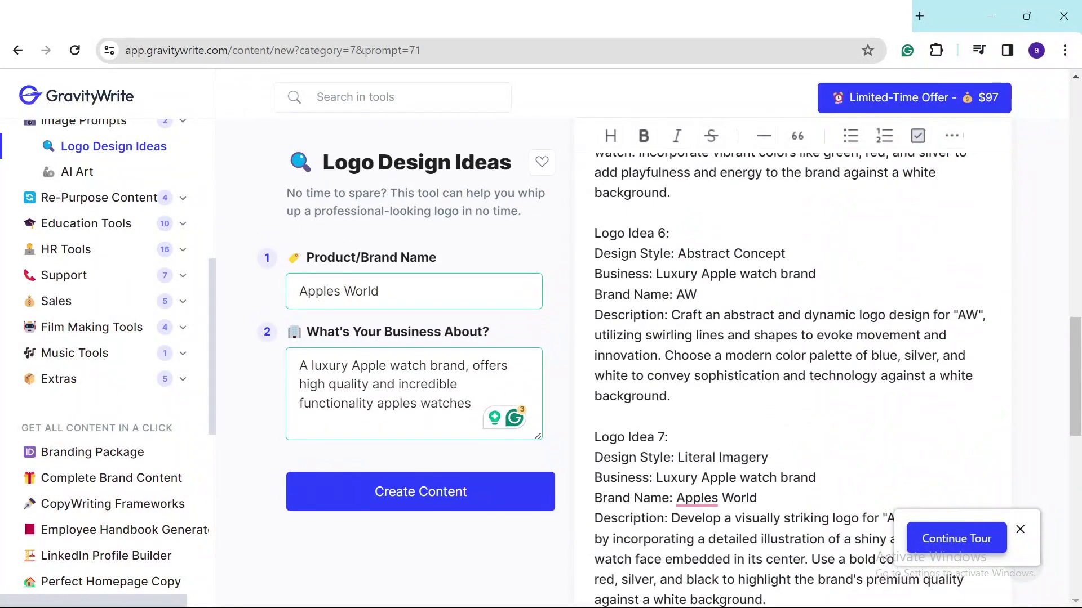
pyautogui.scroll(5, 789, 367)
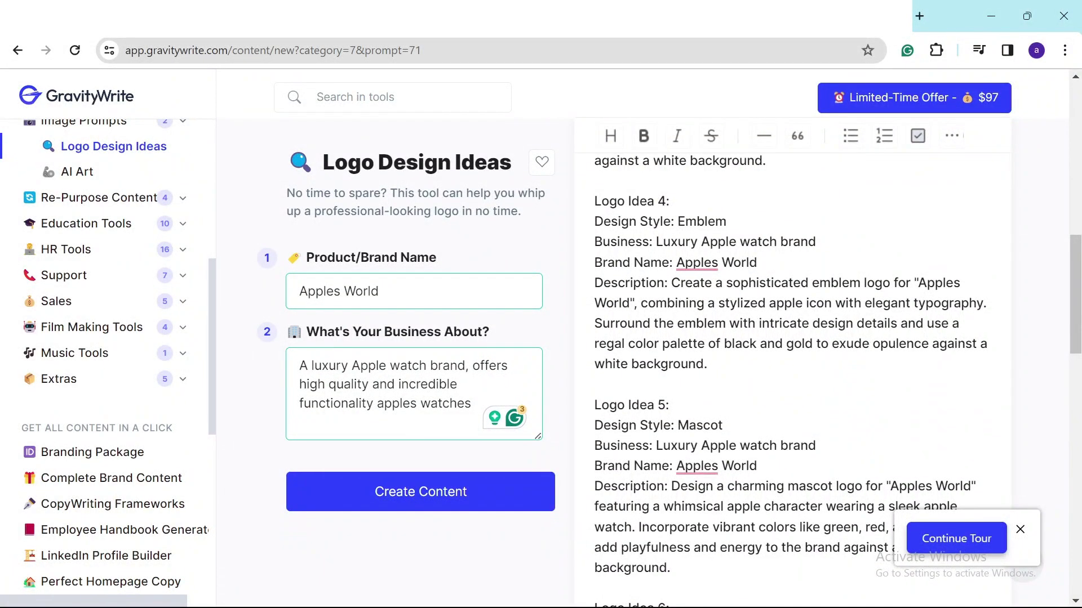
pyautogui.scroll(4, 811, 437)
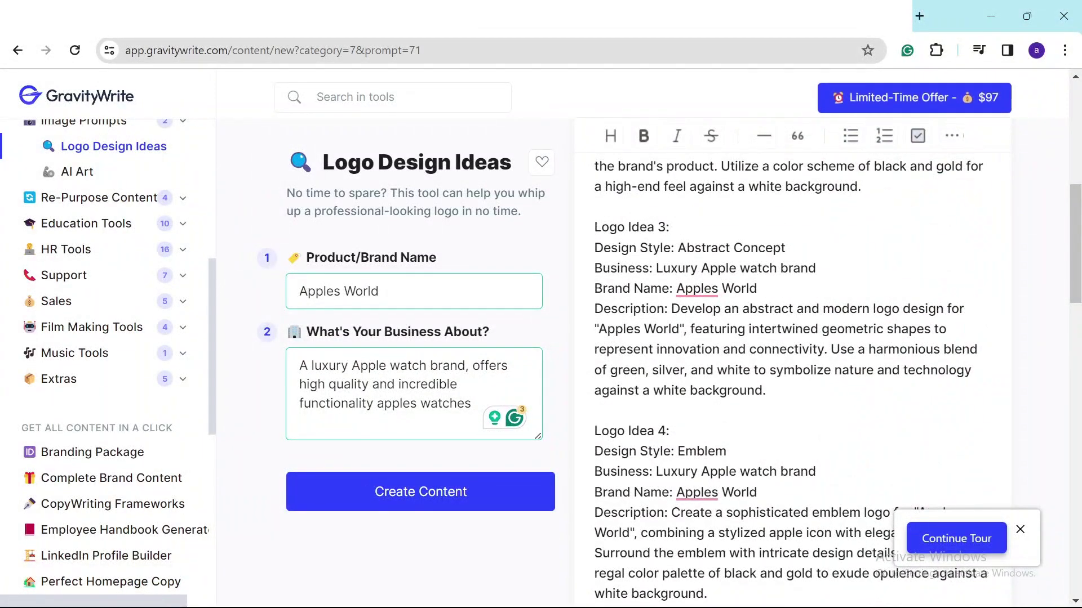
pyautogui.scroll(5, 789, 378)
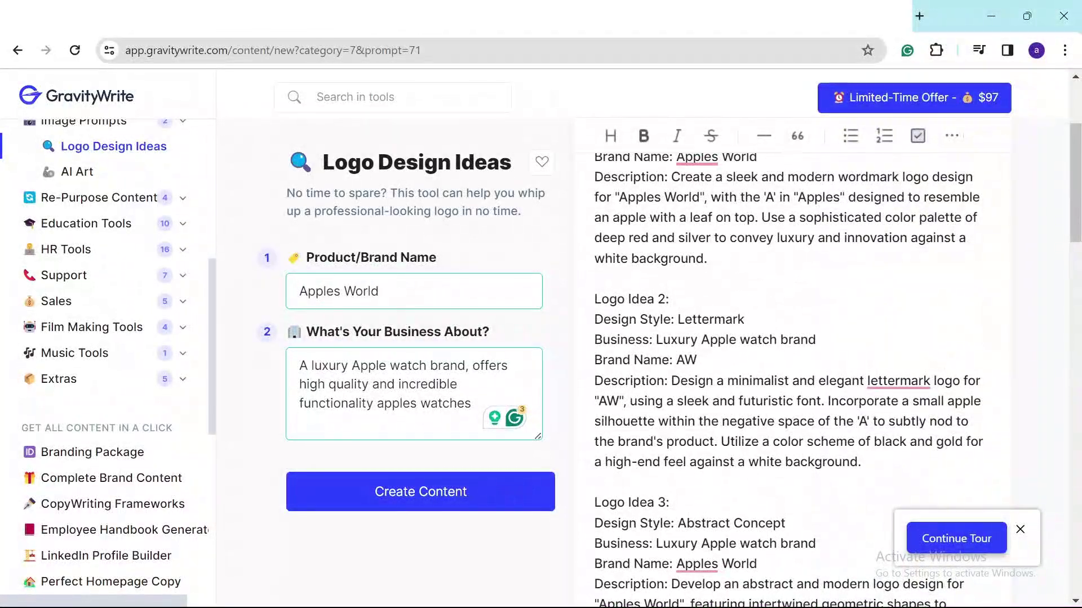
pyautogui.scroll(4, 874, 471)
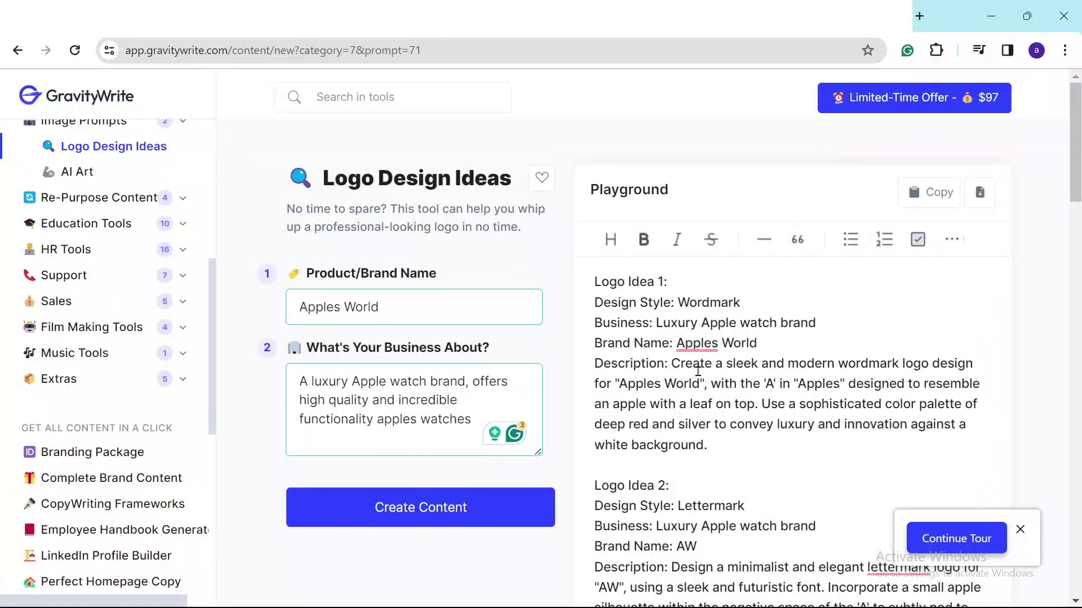
pyautogui.moveTo(671, 364); pyautogui.dragTo(708, 446)
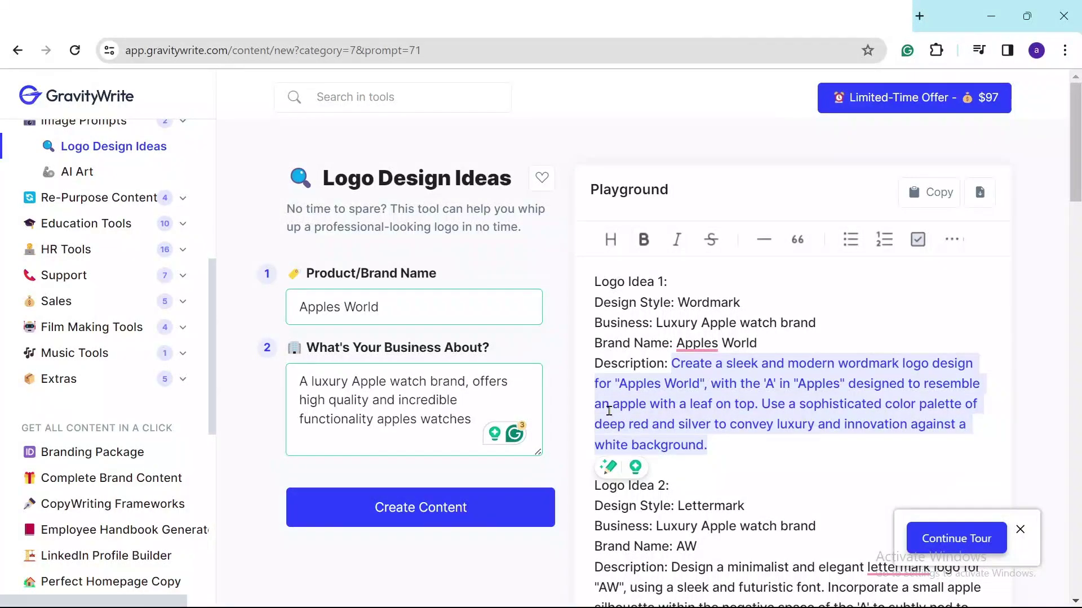
# On Bing Image Creator, paste the Logo Idea 1 description as the prompt and create images.
pyautogui.click(391, 41)
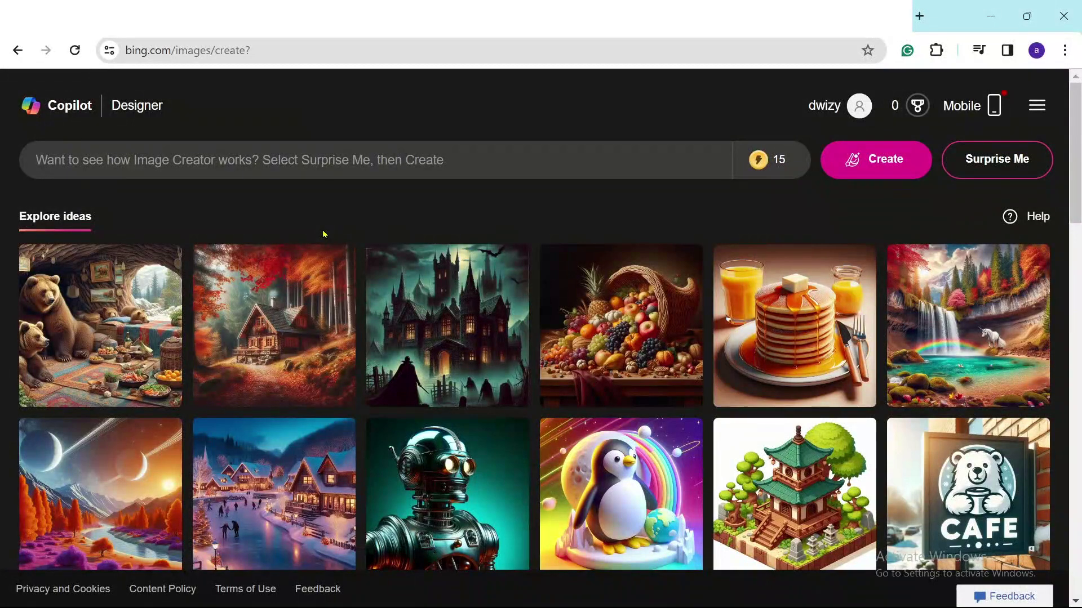
pyautogui.click(386, 164)
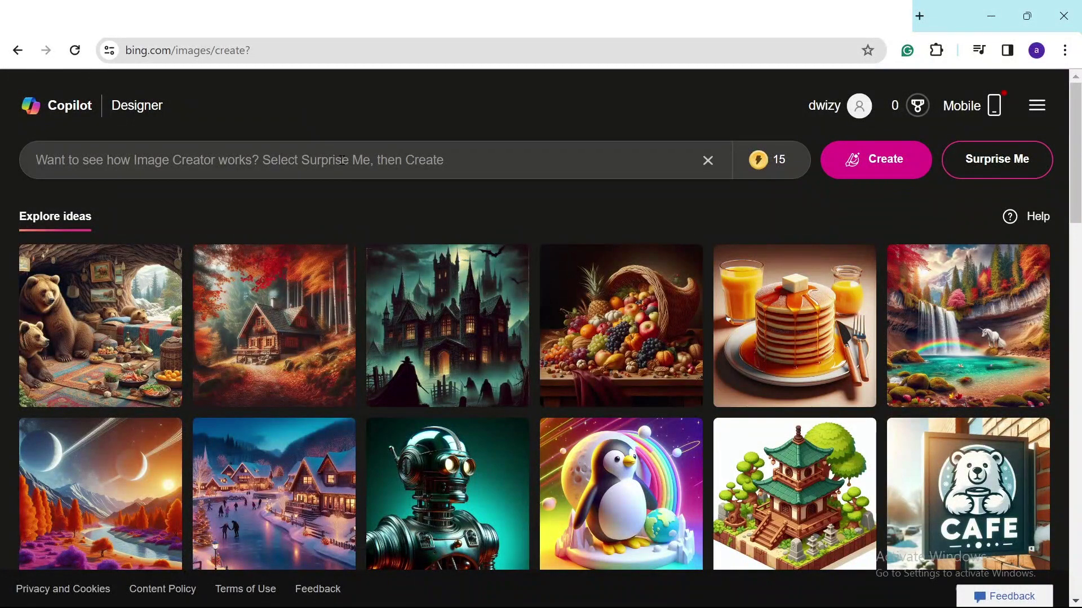
pyautogui.click(387, 164)
pyautogui.hotkey('ctrl', 'v')
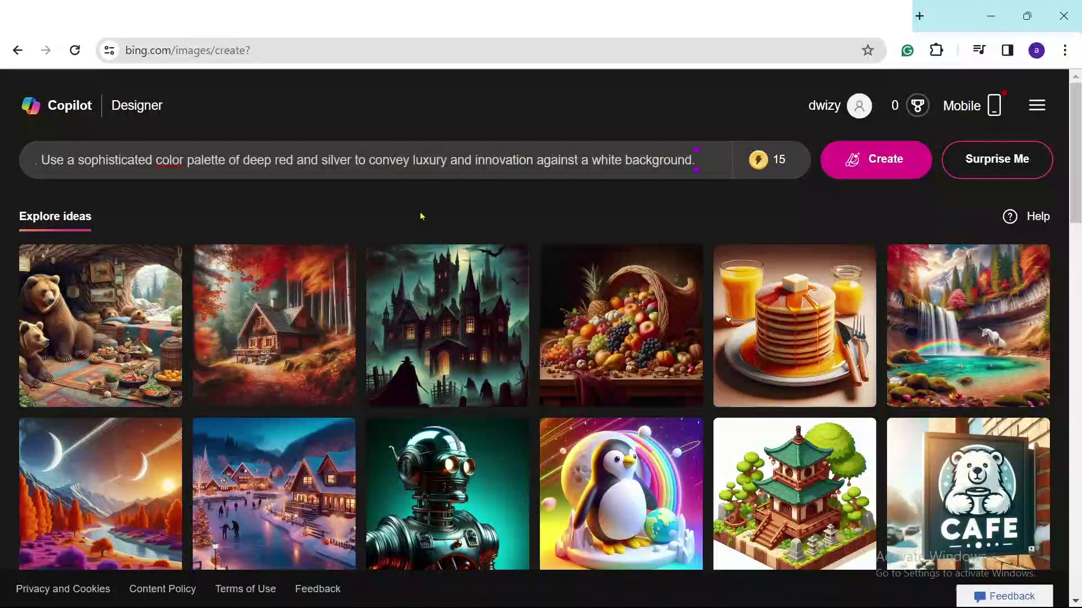
pyautogui.click(893, 170)
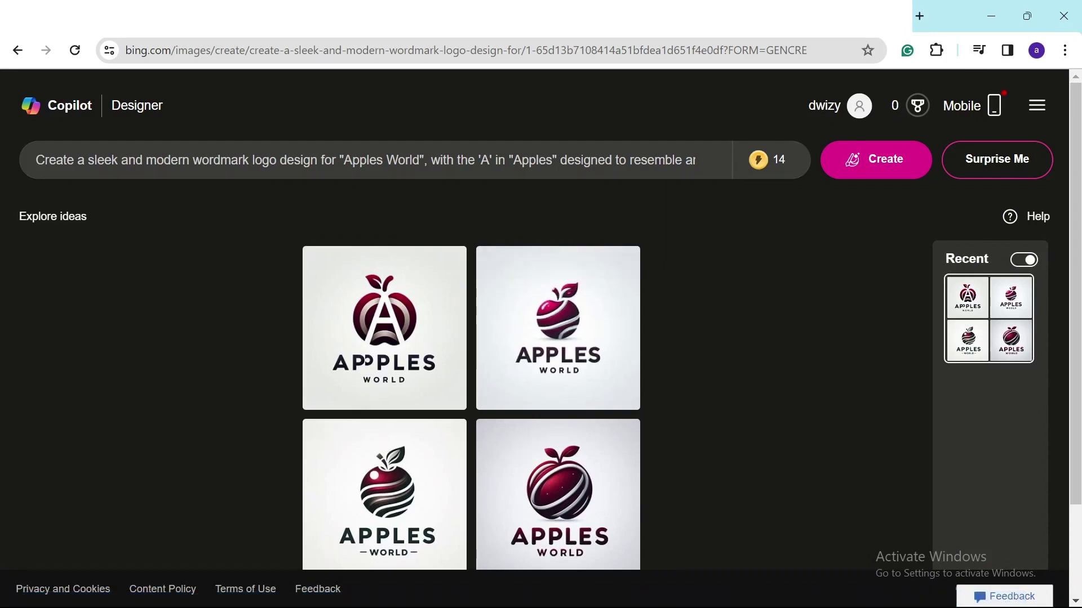
# Glance at the GravityWrite ideas, then open the bottom-right banded deep red apple logo.
pyautogui.hotkey('ctrl', 'Tab')
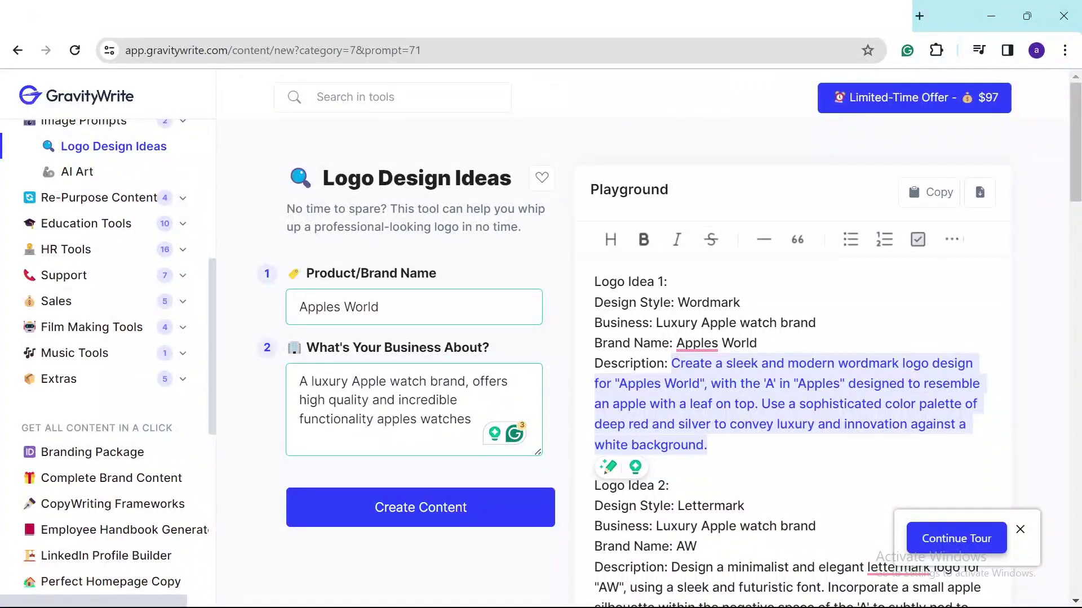
pyautogui.hotkey('ctrl', 'shift', 'Tab')
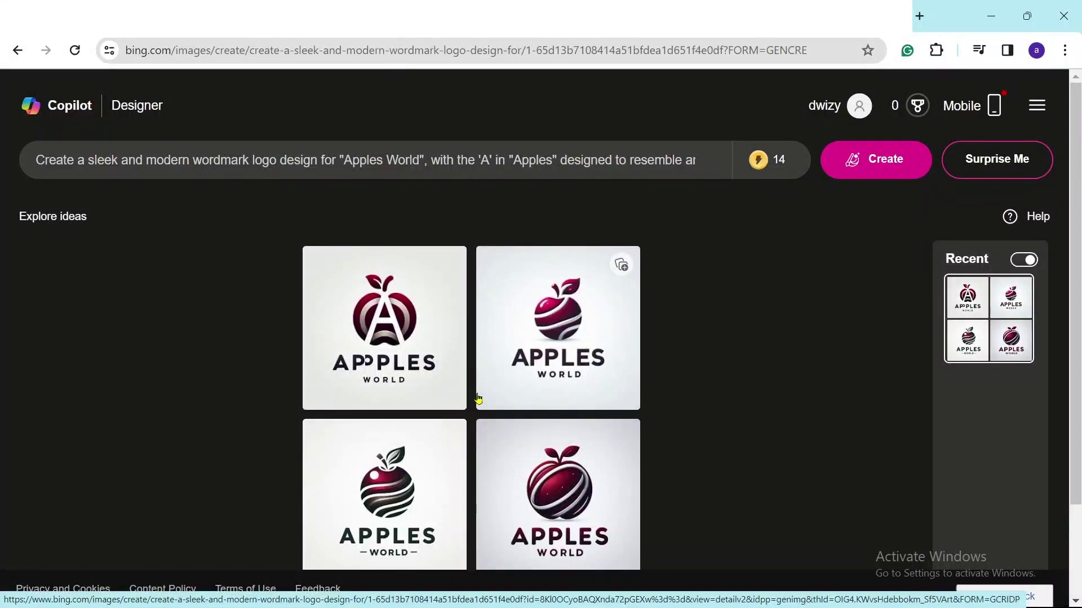
pyautogui.click(575, 510)
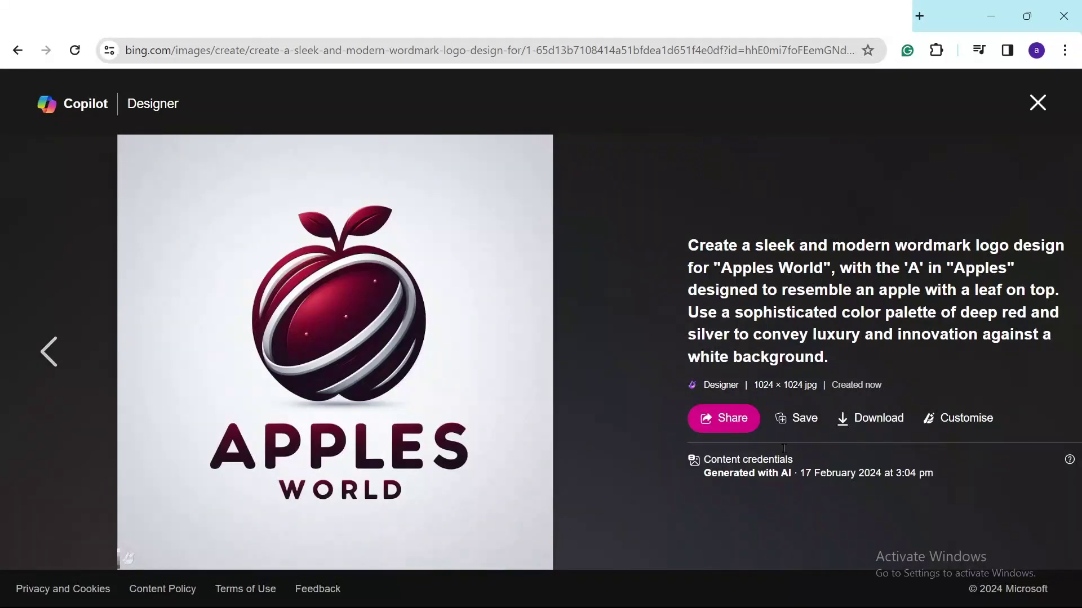
# Download the chosen Apples World logo as a 1024 × 1024 jpg.
pyautogui.click(878, 419)
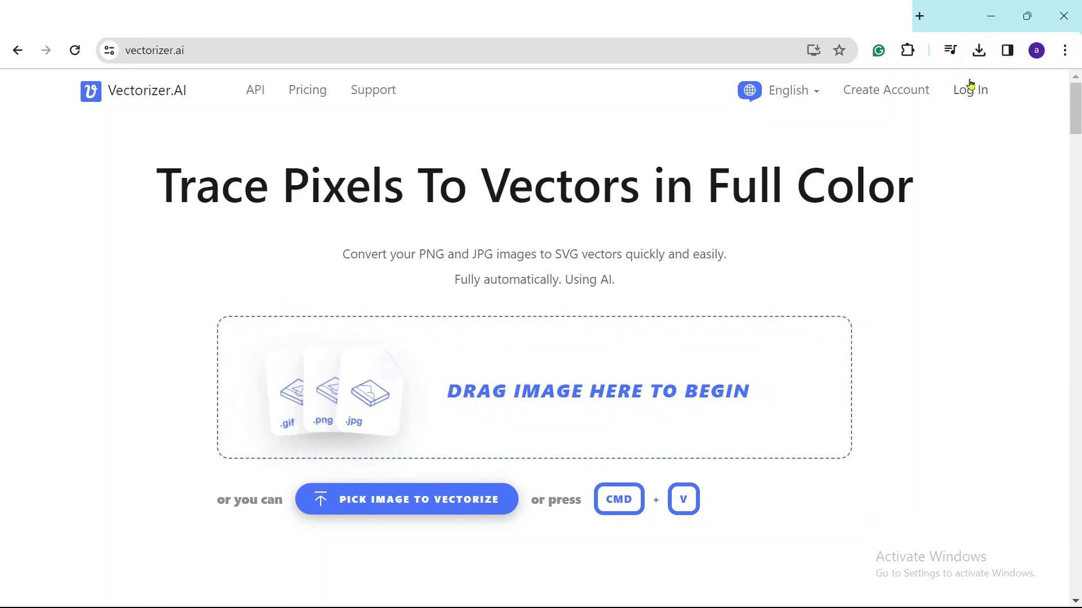
# Show the browser's Downloads panel with the downloaded Apples World logo jpg.
pyautogui.click(978, 51)
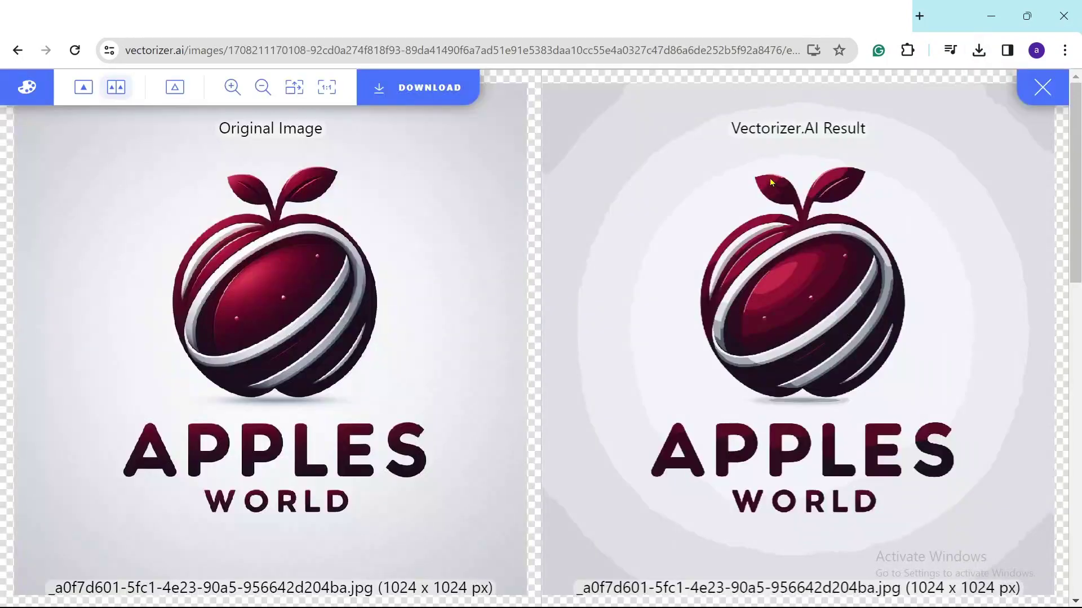